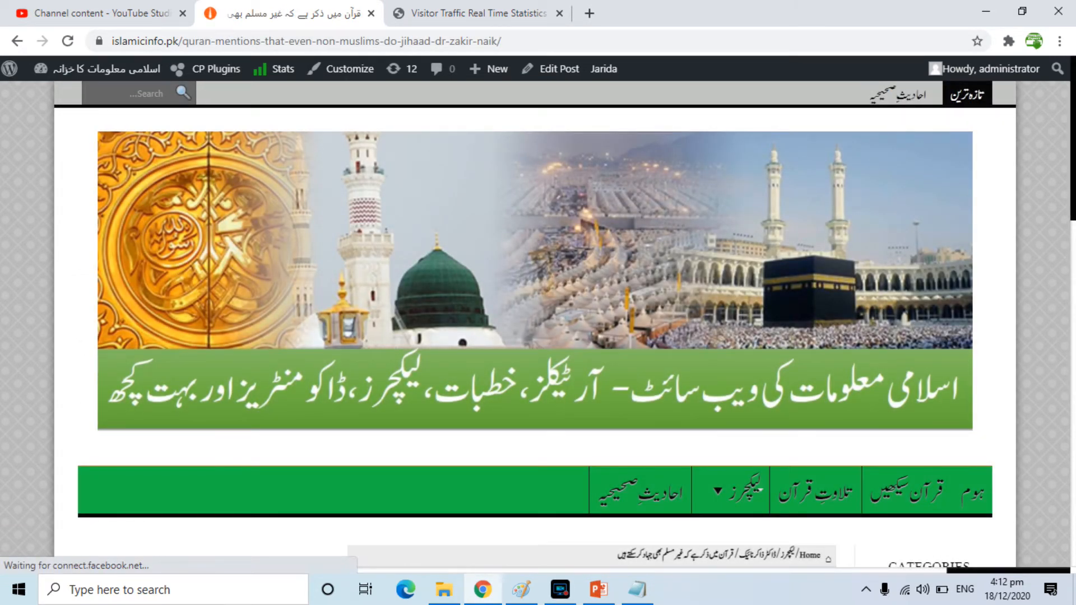
- Look over the published post page and the visitor traffic statistics, then return to the dashboard
scroll(1072, 294, "down", 4)
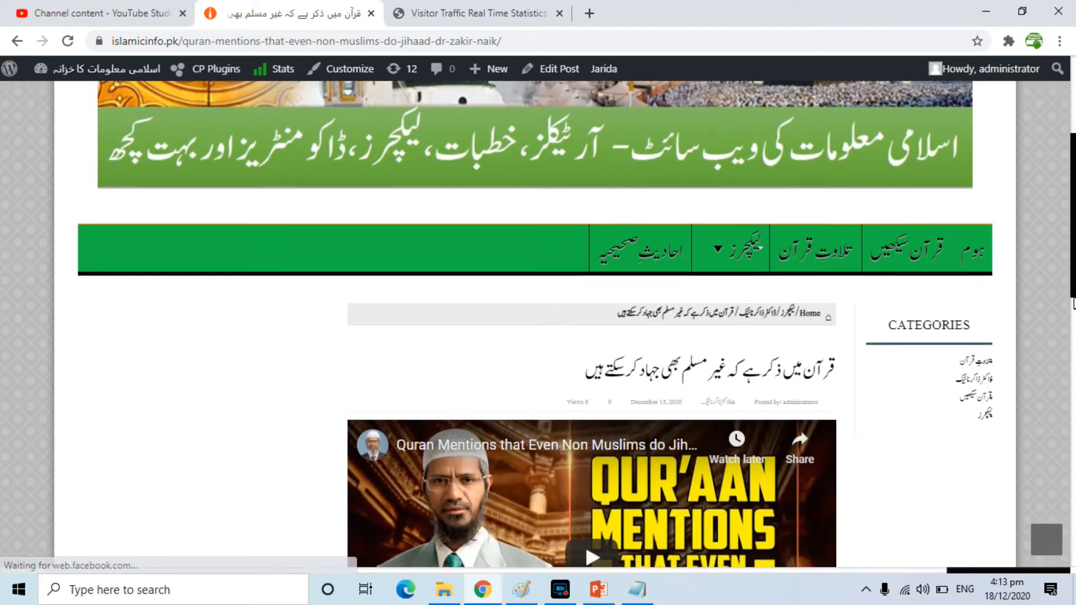
scroll(1073, 295, "down", 6)
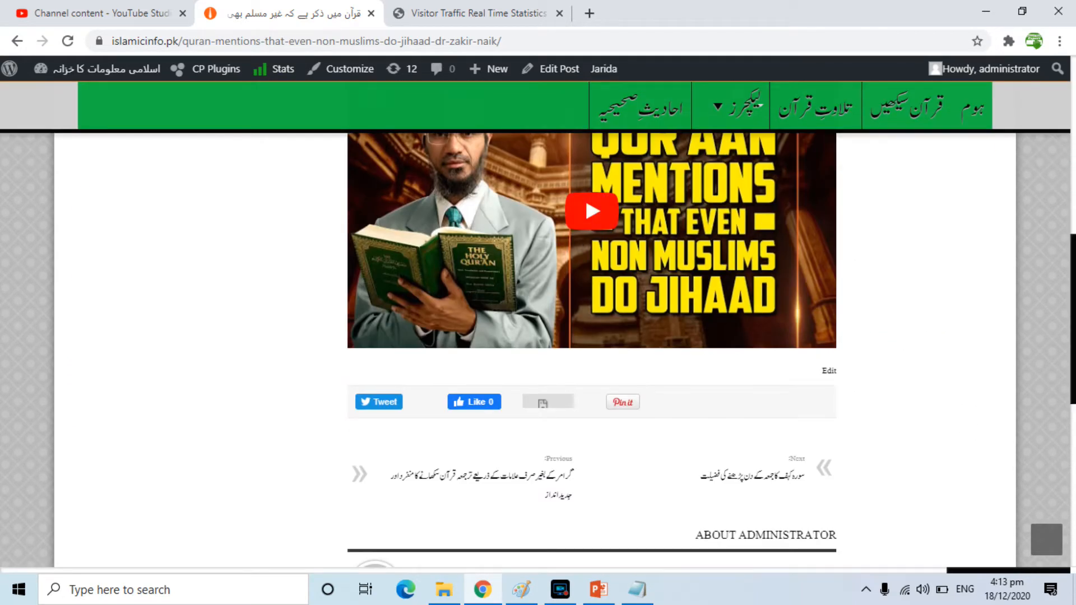
left_click(426, 13)
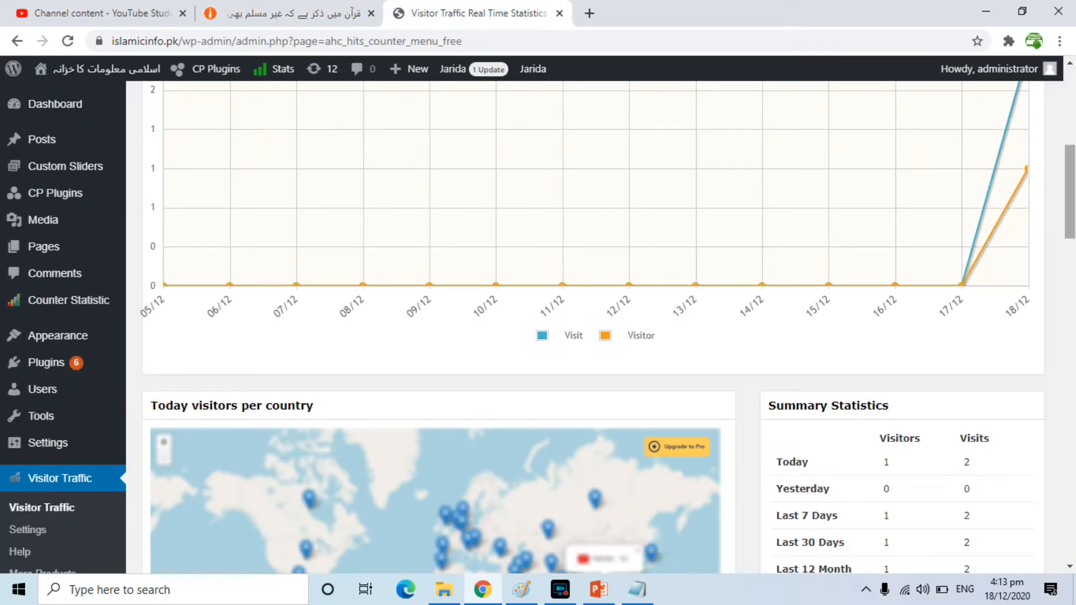
scroll(593, 327, "up", 7)
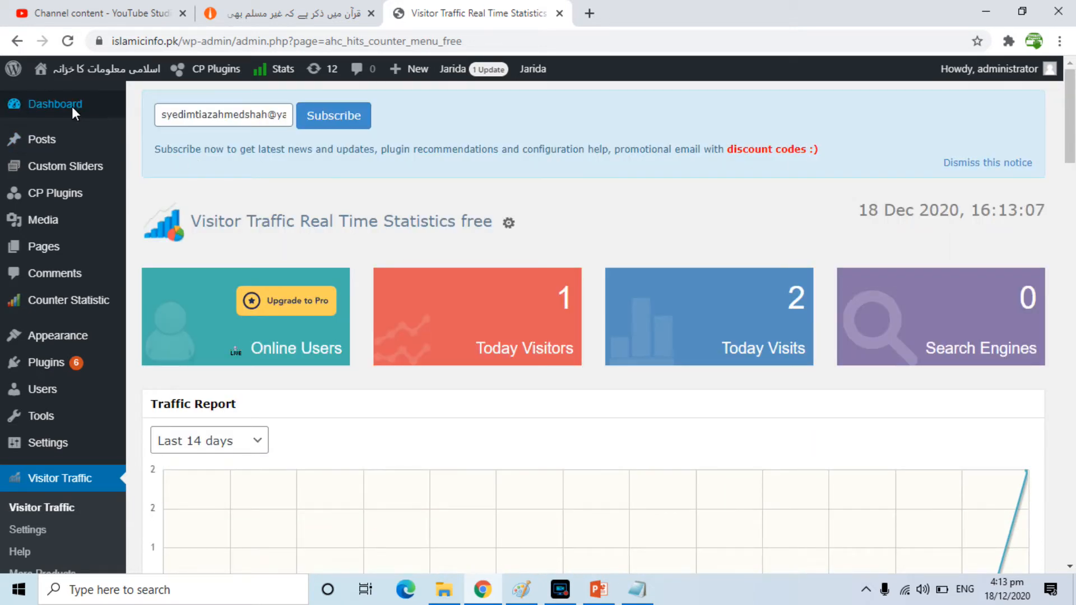
left_click(68, 103)
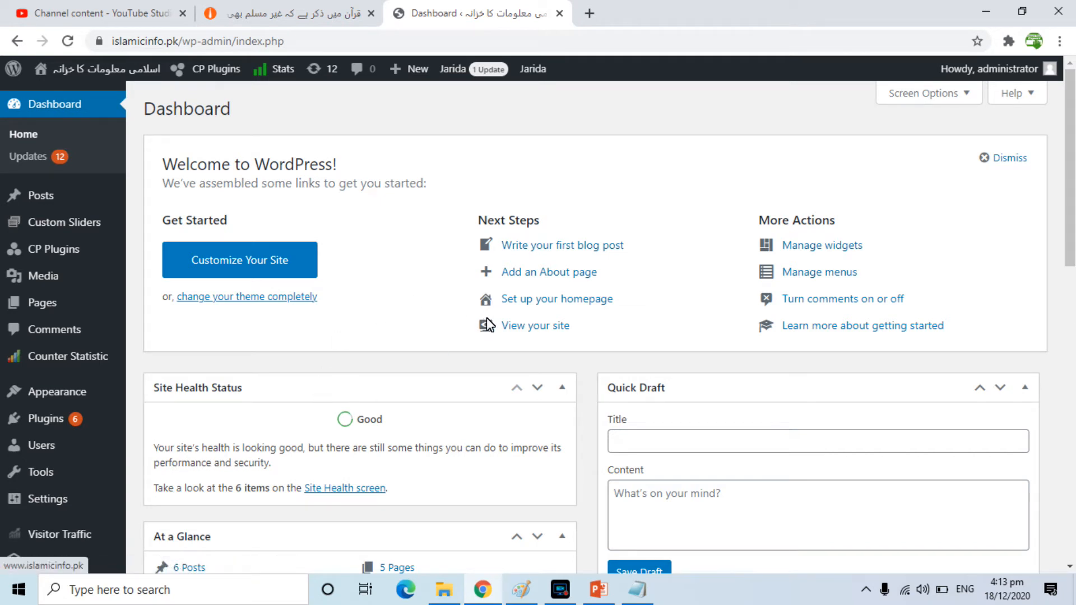
- Search the plugin directory for wp super
mouse_move(48, 425)
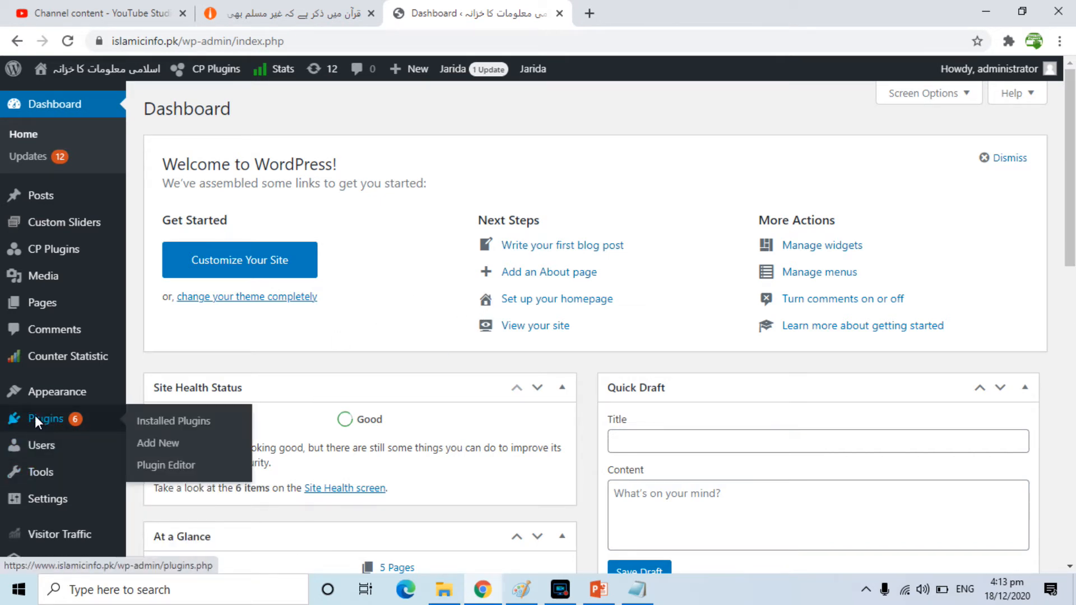
left_click(156, 441)
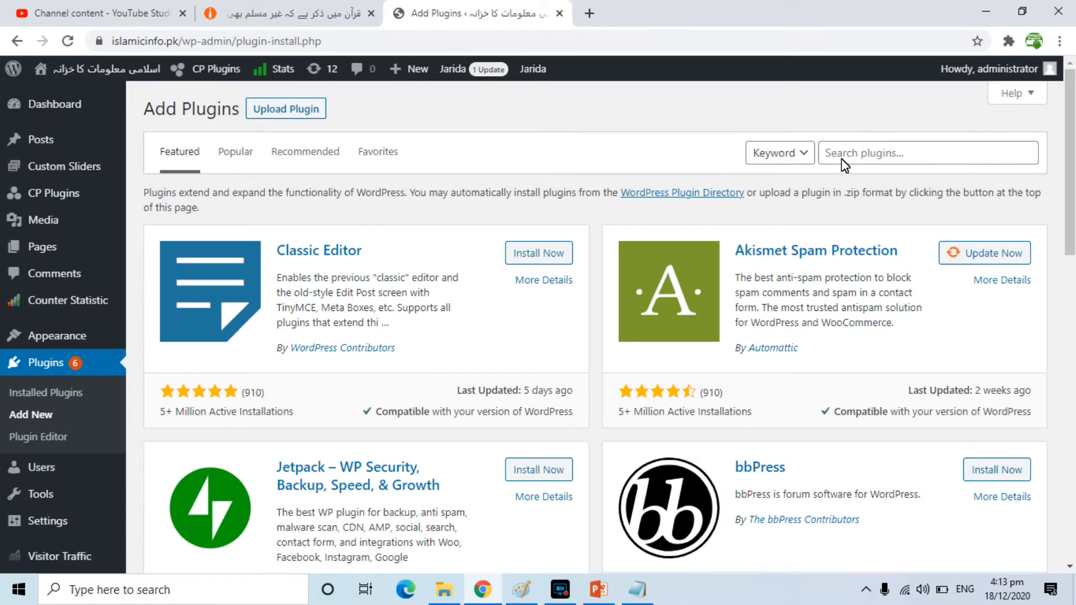
left_click(845, 156)
type("wp super")
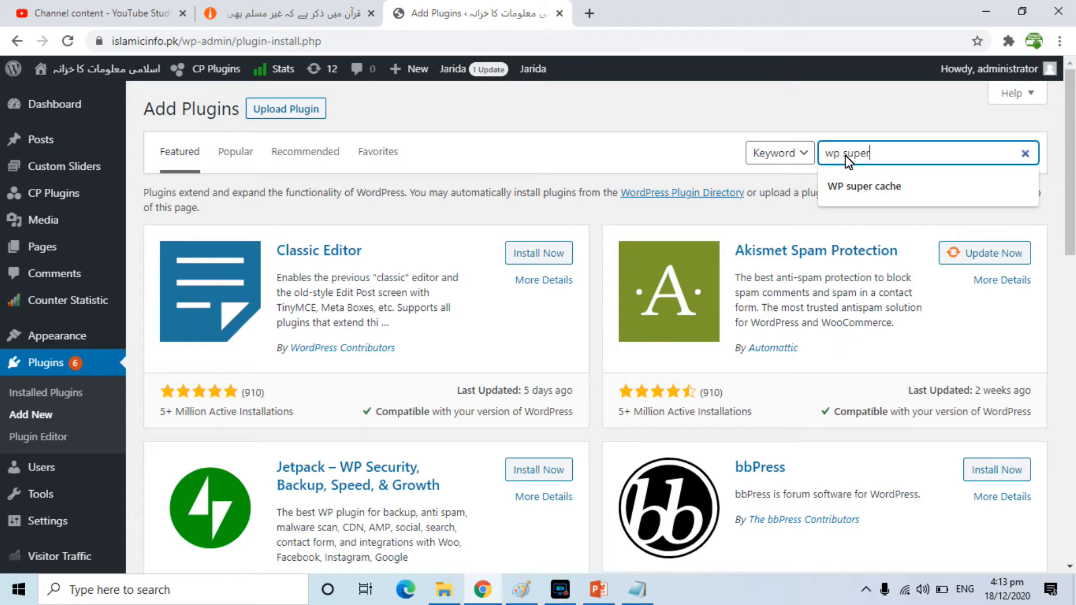
key("Down")
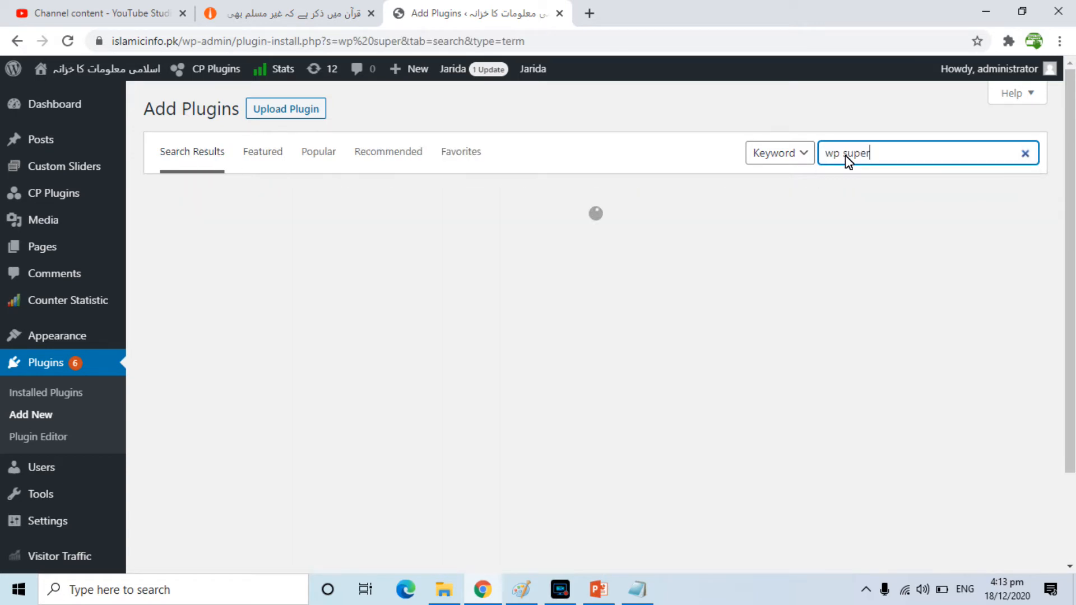
left_click(875, 157)
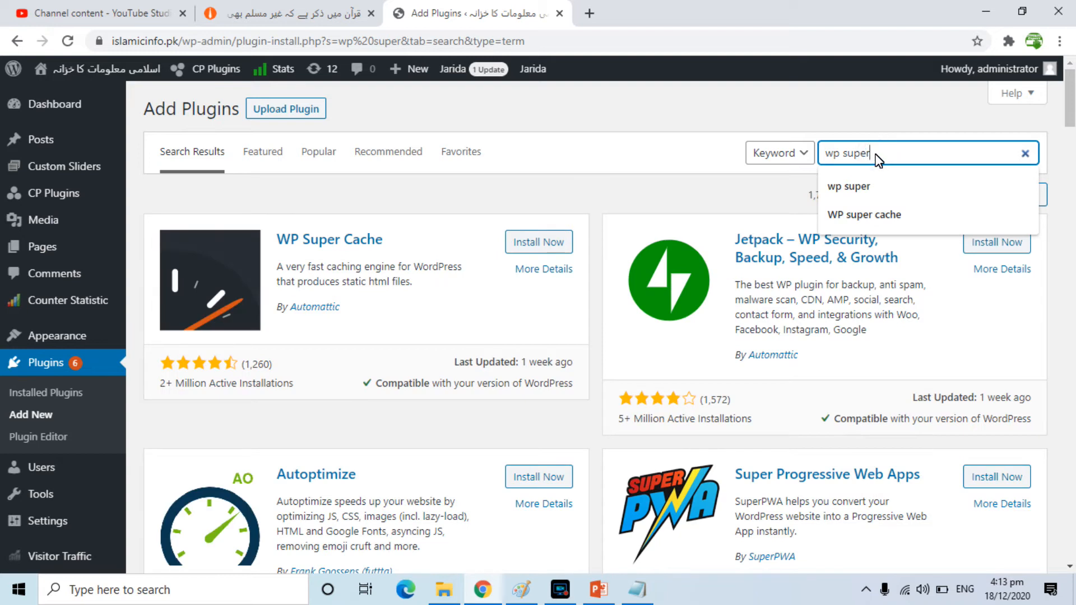
- Install and activate the WP Super Cache plugin
left_click(537, 177)
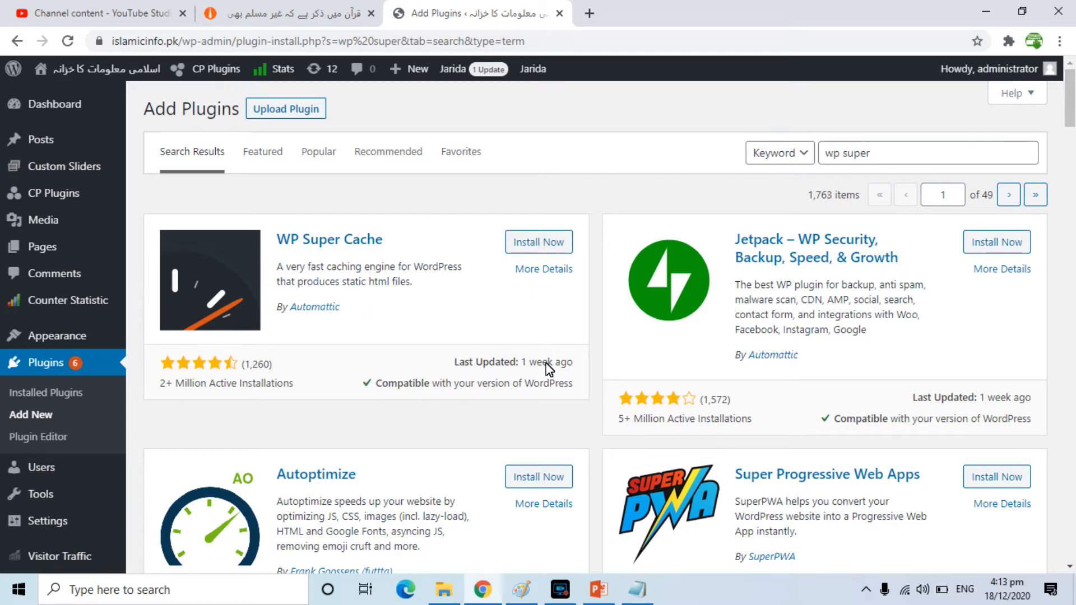
left_click(537, 242)
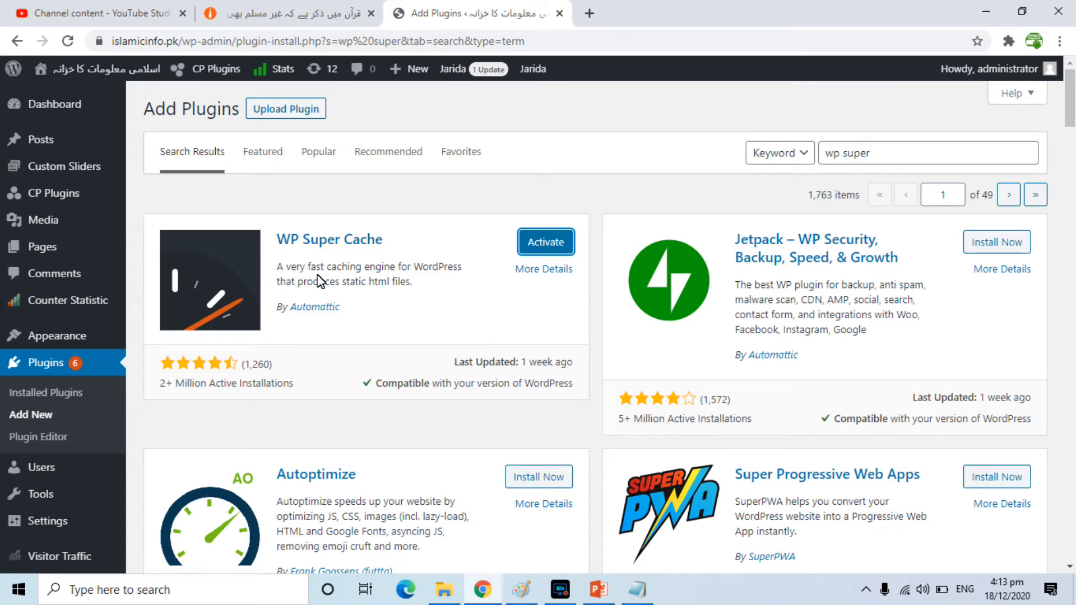
left_click(541, 249)
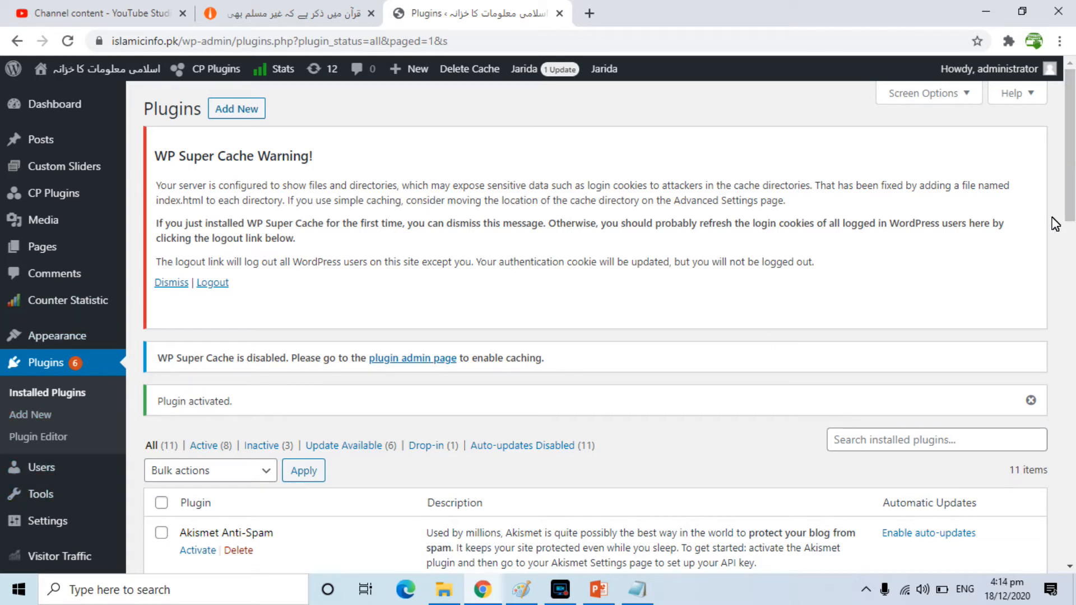
- Scroll through the installed plugins list to locate the WP Super Cache entry
scroll(1067, 213, "down", 1)
scroll(1070, 216, "down", 3)
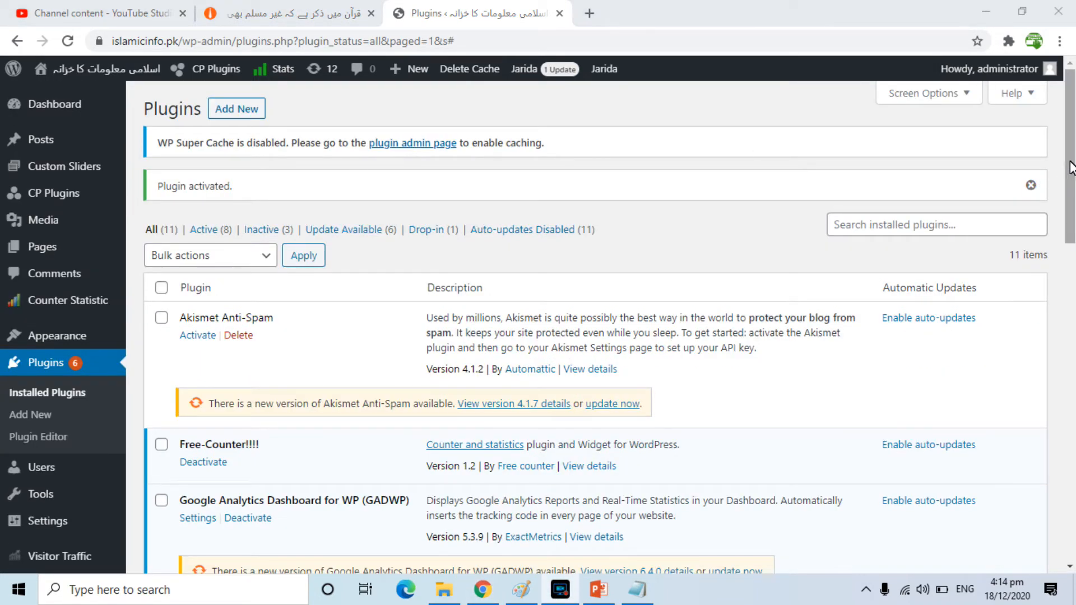
scroll(1070, 167, "down", 6)
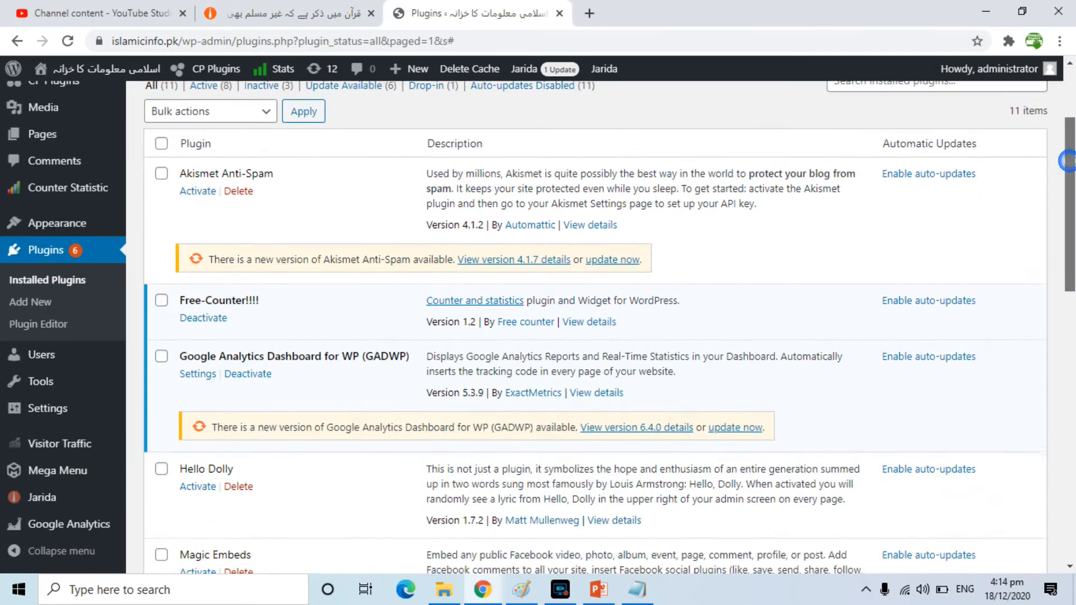
scroll(609, 332, "down", 7)
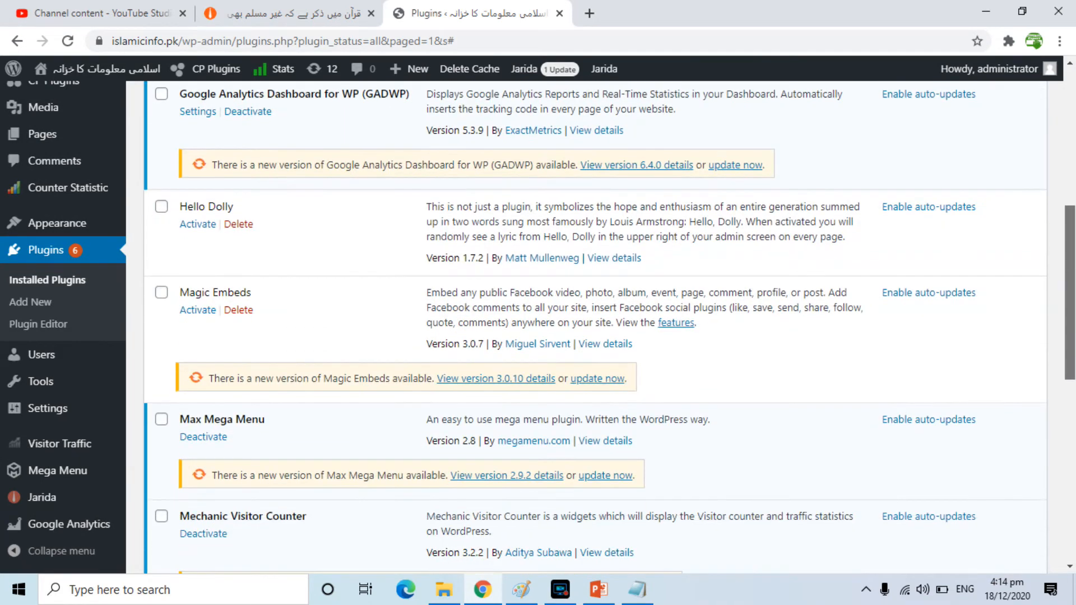
scroll(609, 327, "down", 3)
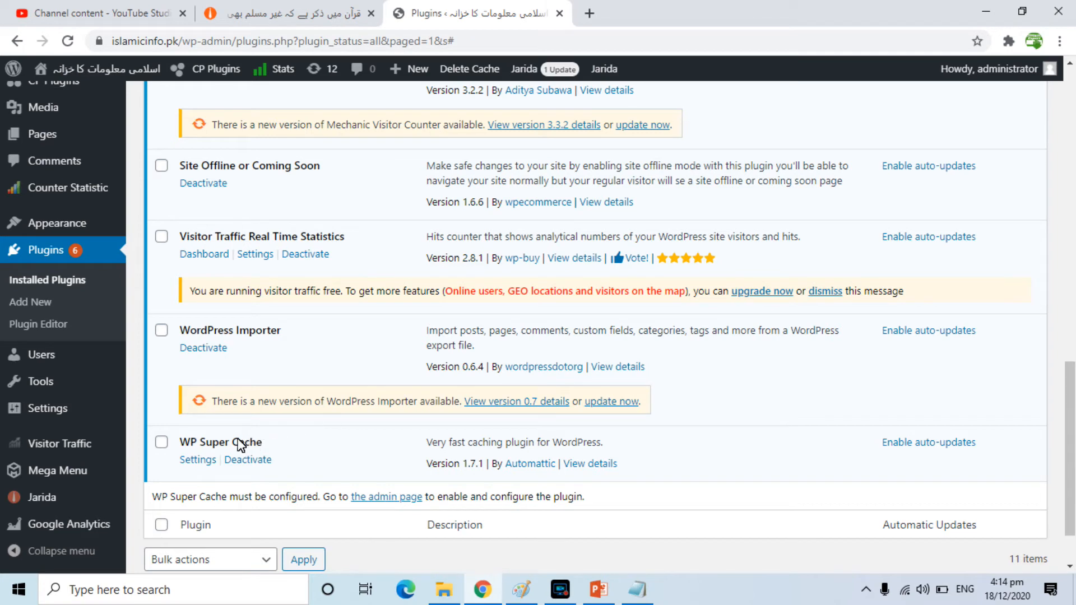
left_click(196, 467)
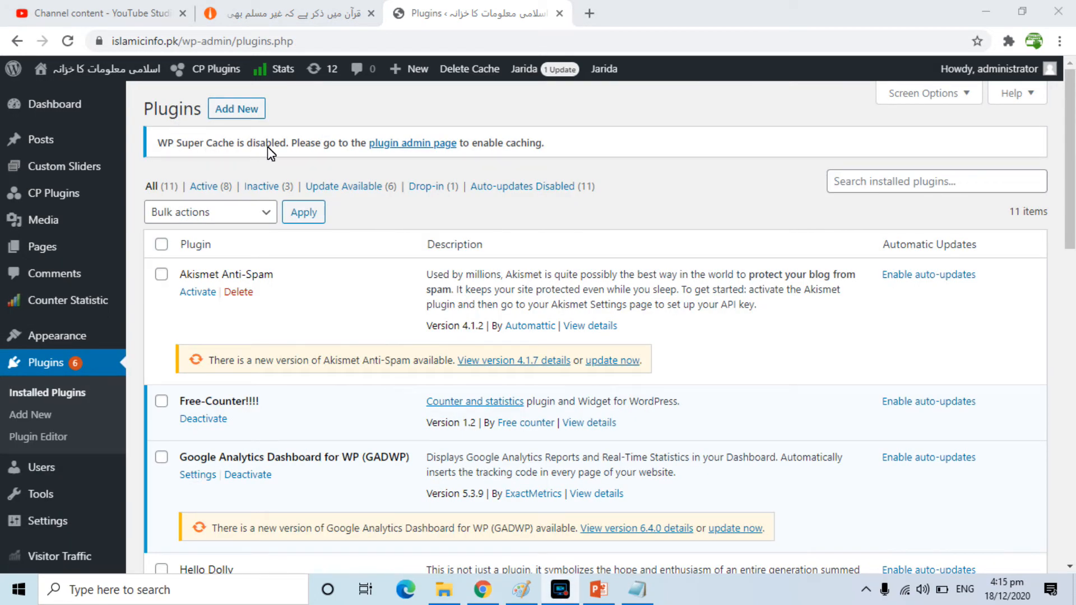
- Open the WP Super Cache settings, turn caching on and update the status
left_click(399, 143)
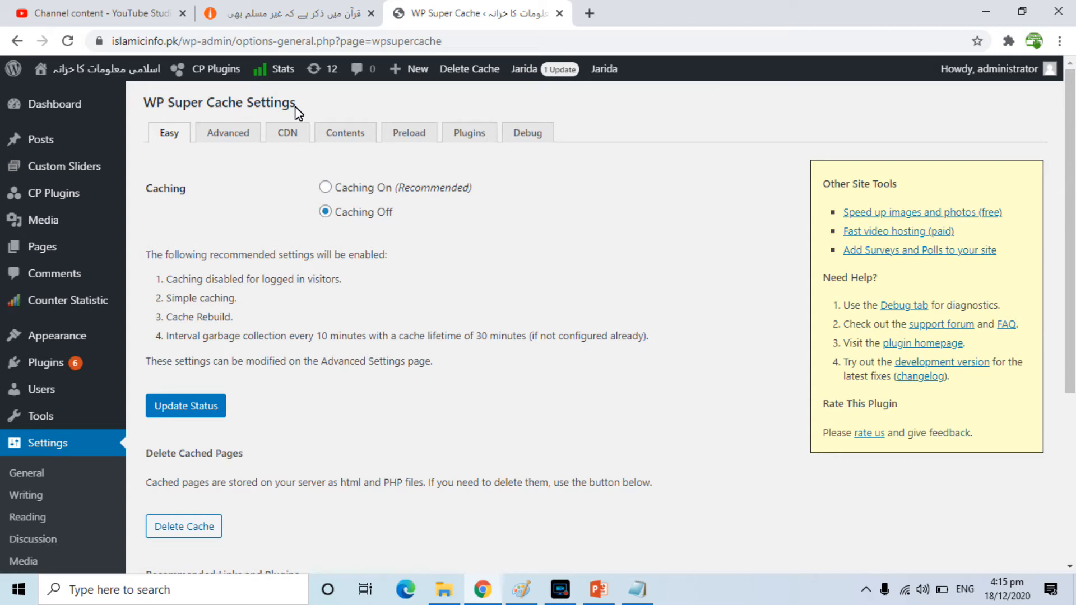
left_click(325, 187)
left_click(196, 408)
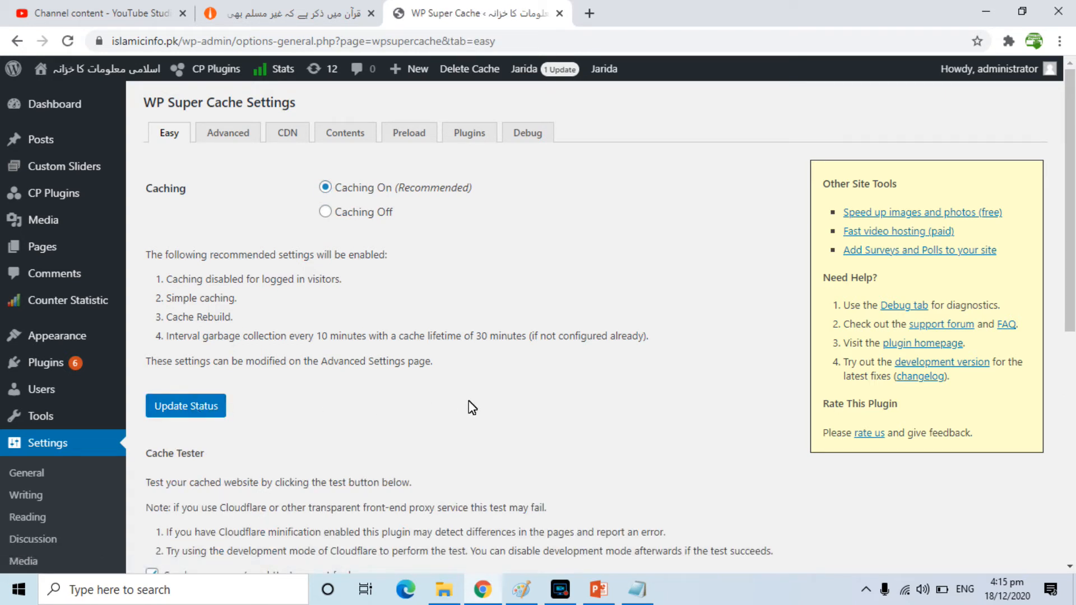
- Run the cache test for the homepage and review the results
left_click_drag(1070, 204, 1070, 282)
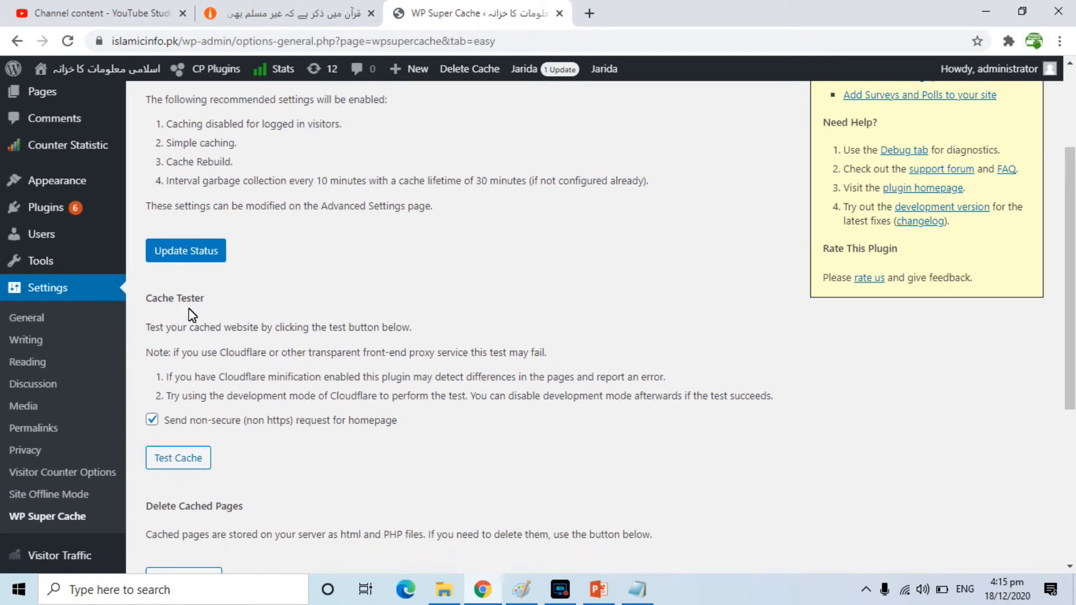
left_click(178, 460)
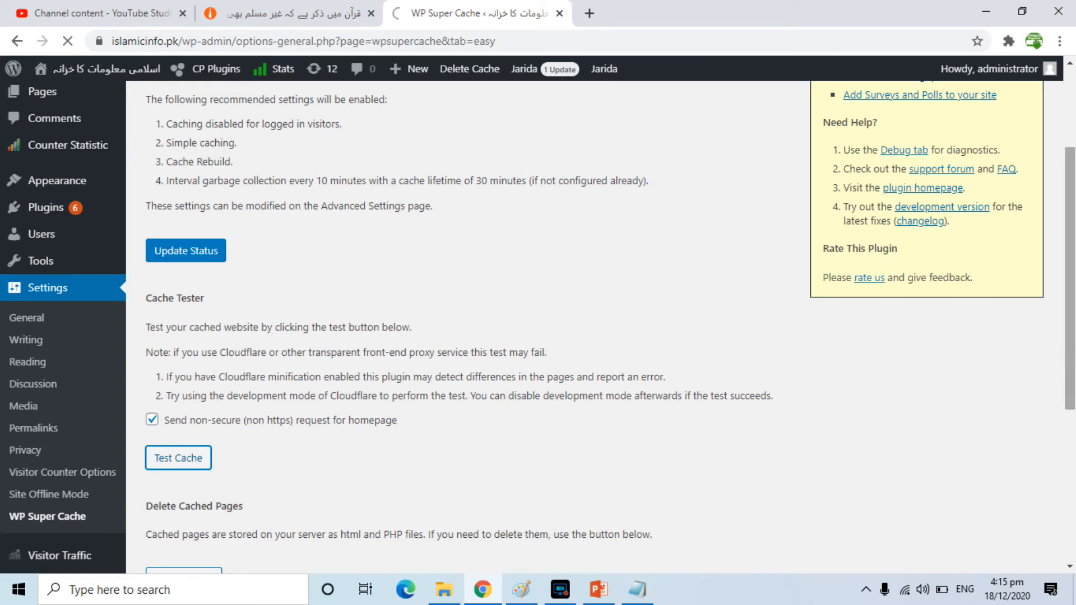
left_click_drag(1071, 225, 1072, 254)
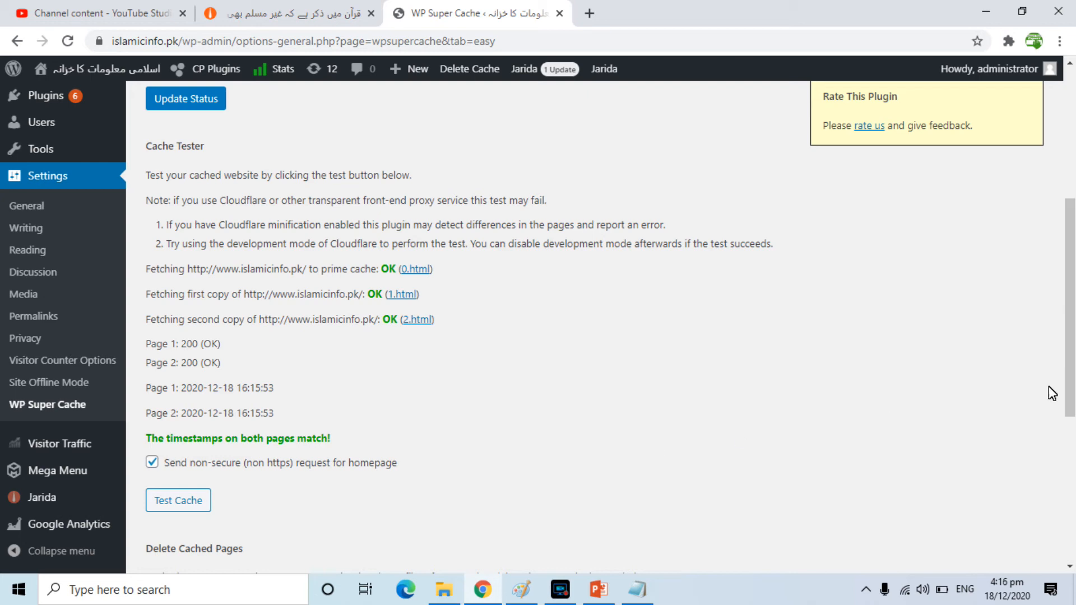
left_click_drag(1070, 404, 1071, 526)
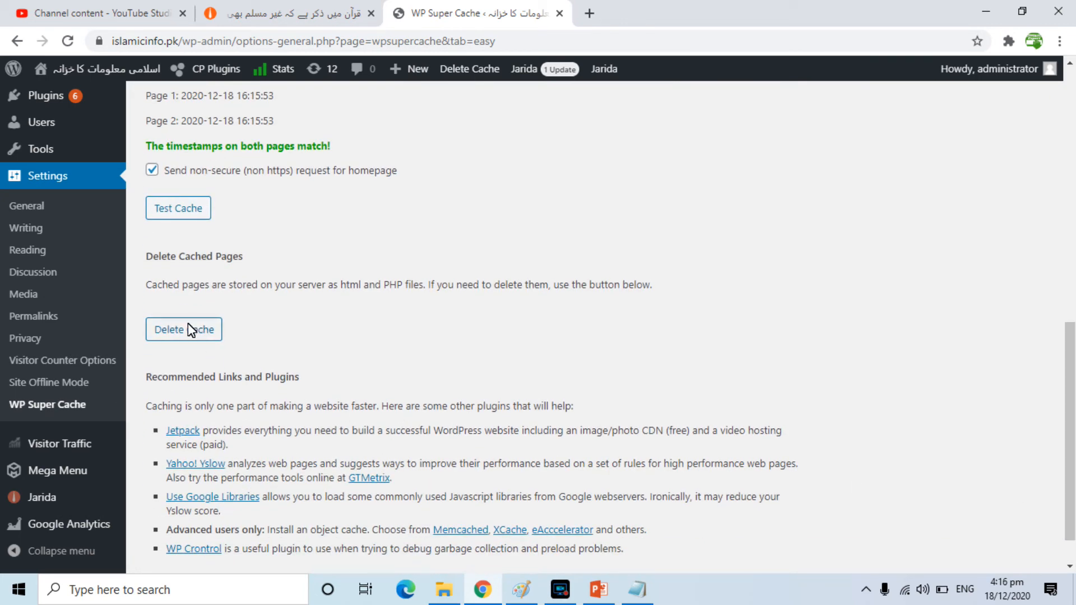
- Browse the Advanced and Contents settings tabs, then return to the Easy tab
left_click_drag(1070, 420, 1069, 165)
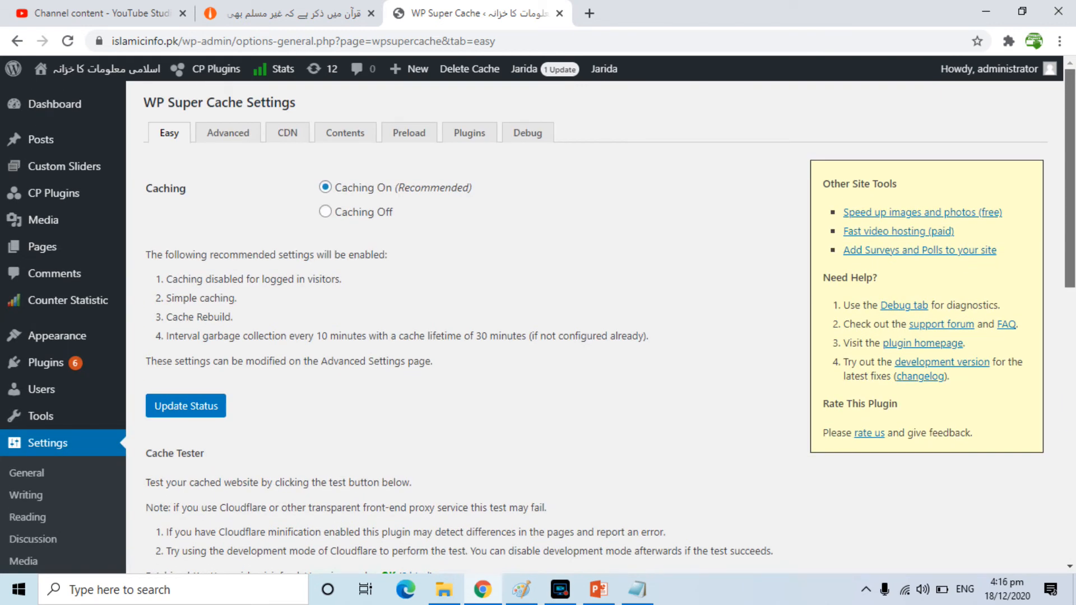
left_click(228, 134)
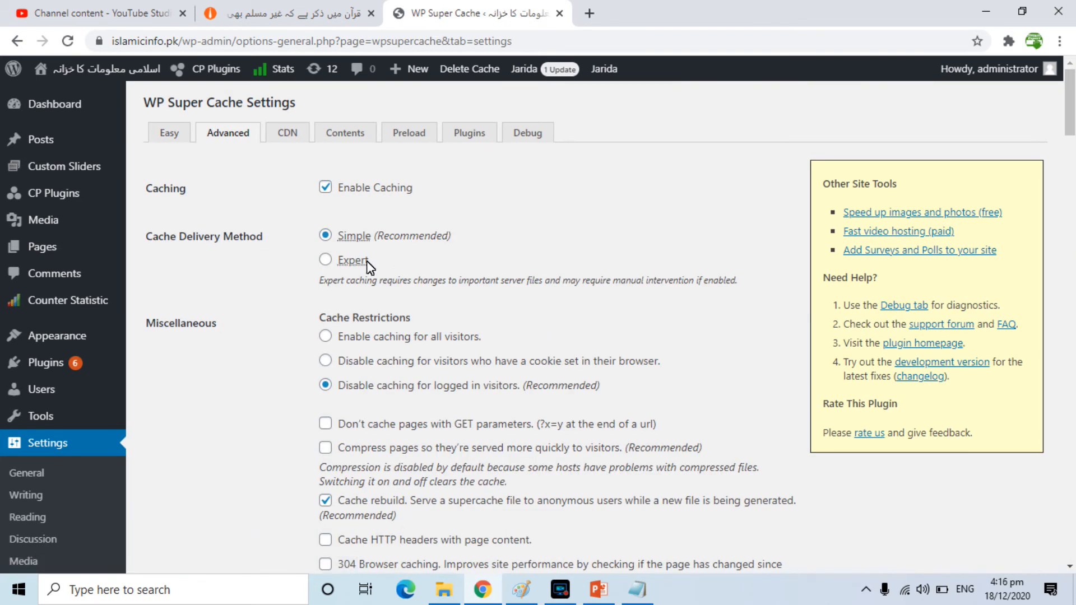
left_click_drag(1071, 135, 1070, 236)
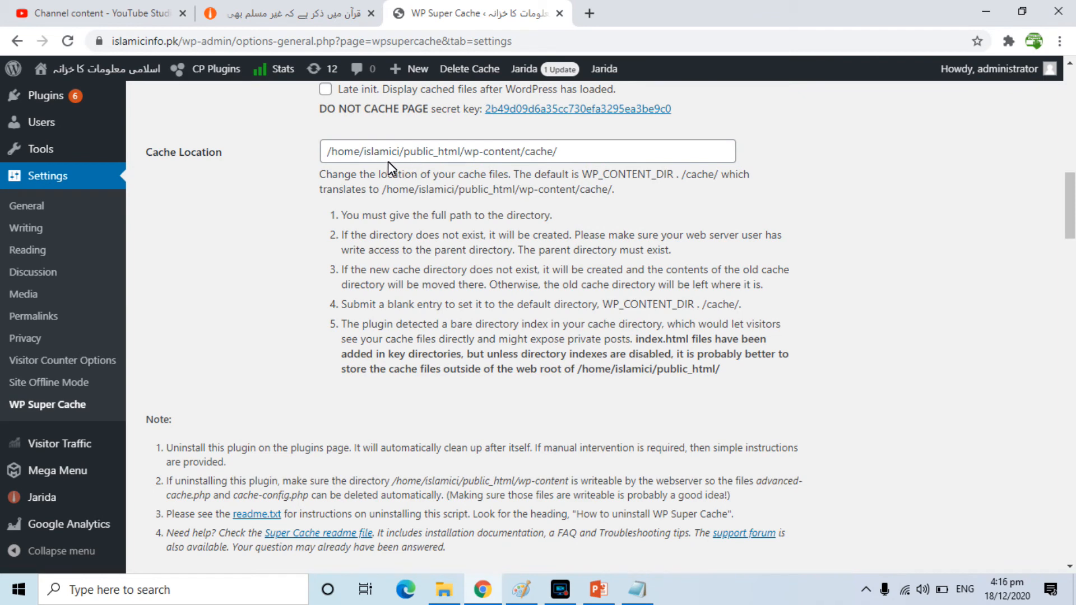
left_click_drag(1065, 209, 1066, 270)
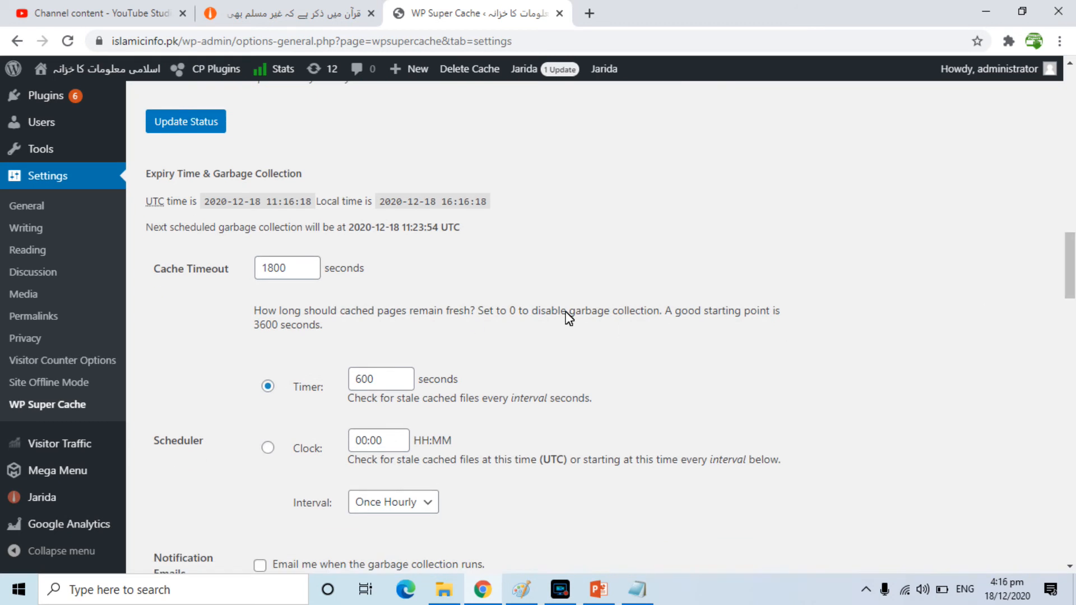
scroll(930, 300, "down", 2)
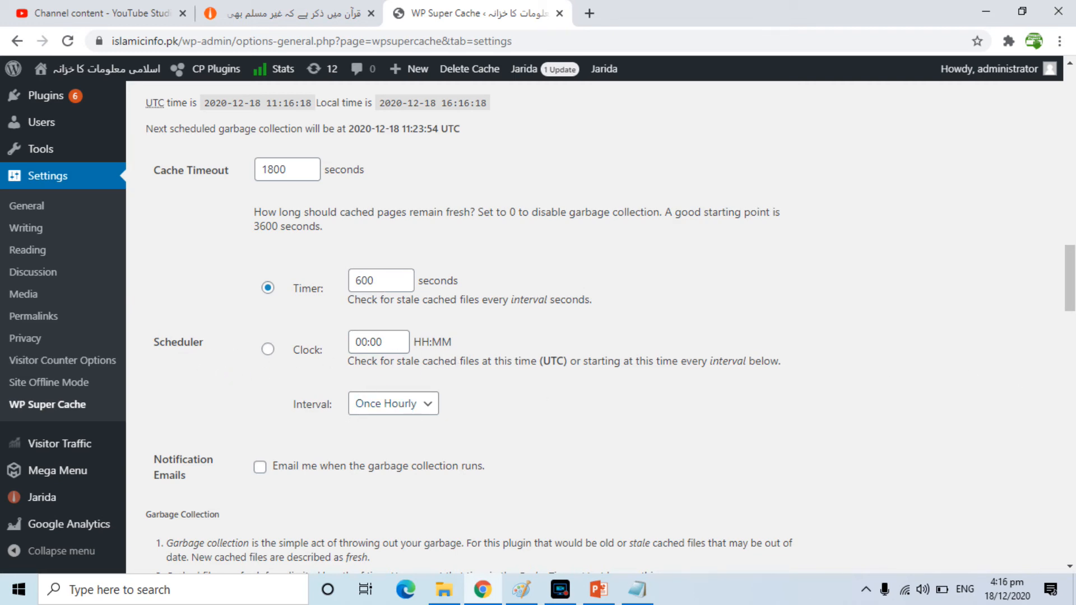
left_click_drag(1069, 285, 1069, 379)
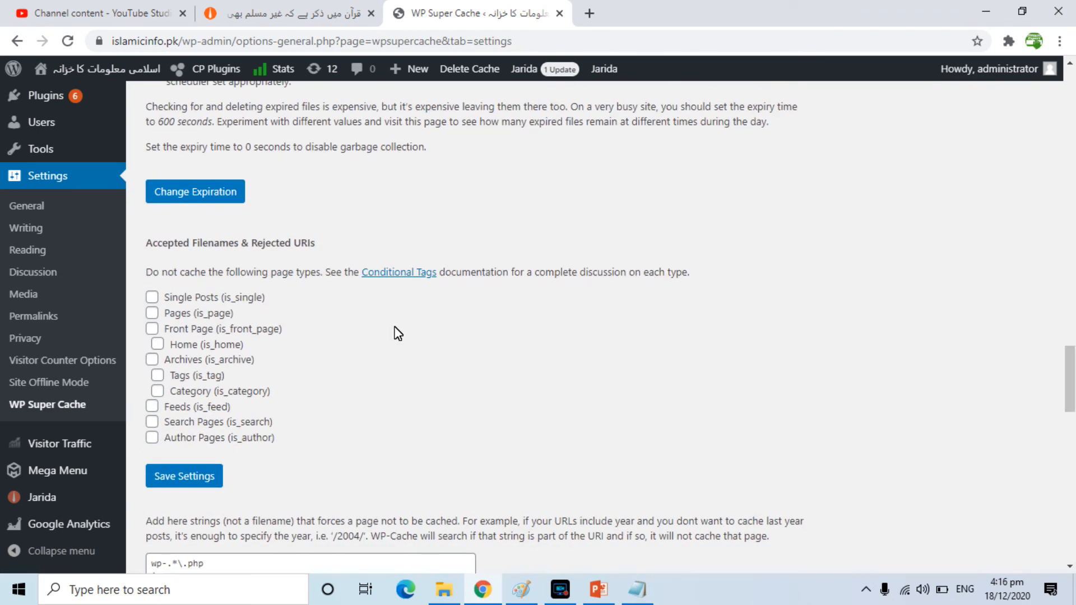
left_click_drag(1070, 404, 1070, 126)
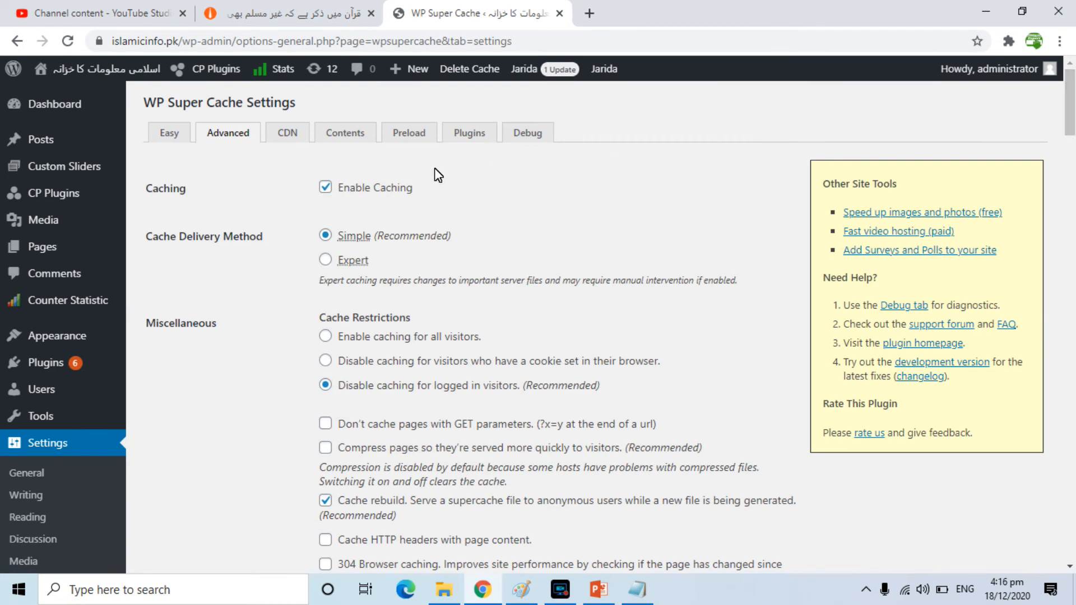
left_click(352, 134)
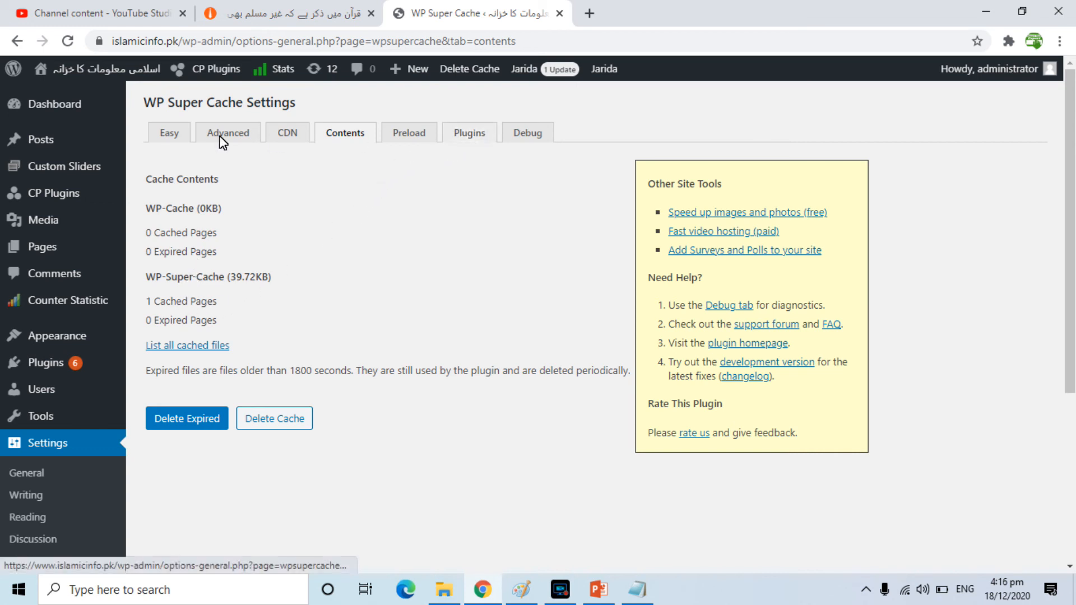
left_click(171, 136)
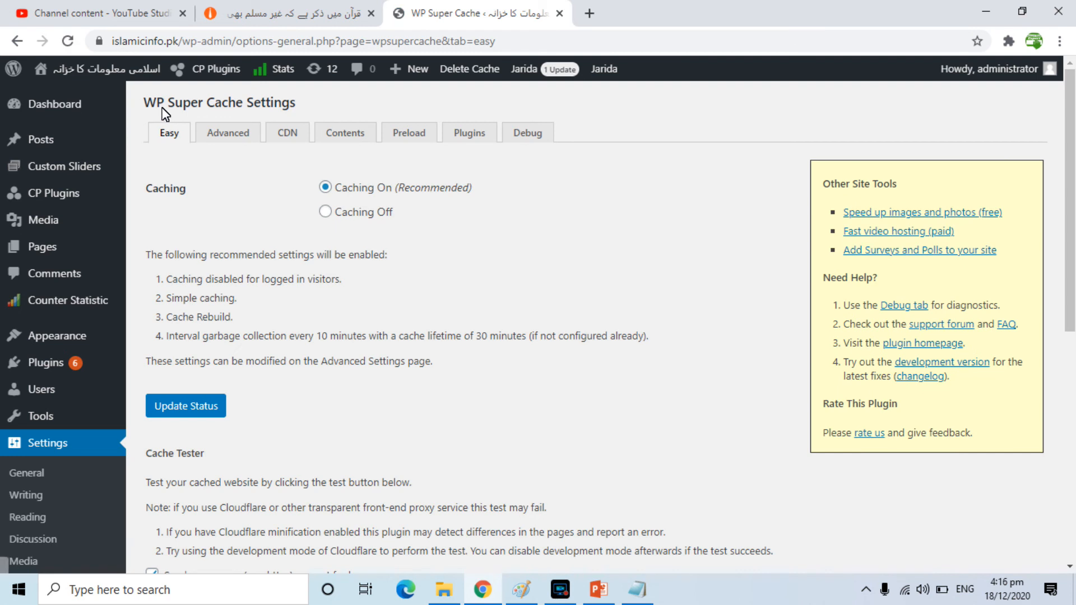